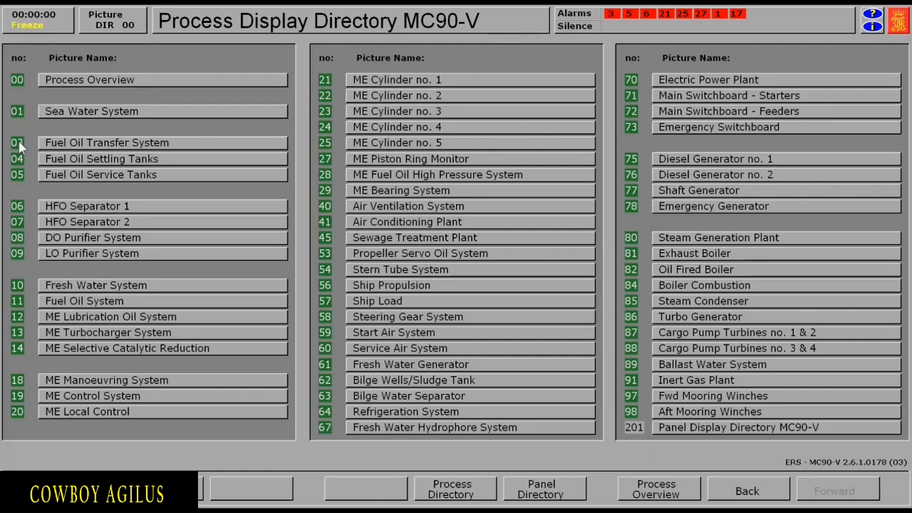
- Review the Fuel Oil Transfer System, Fuel Oil Settling Tanks, Fuel Oil Service Tanks and HFO Separator 1 pictures one after another
left_click(179, 146)
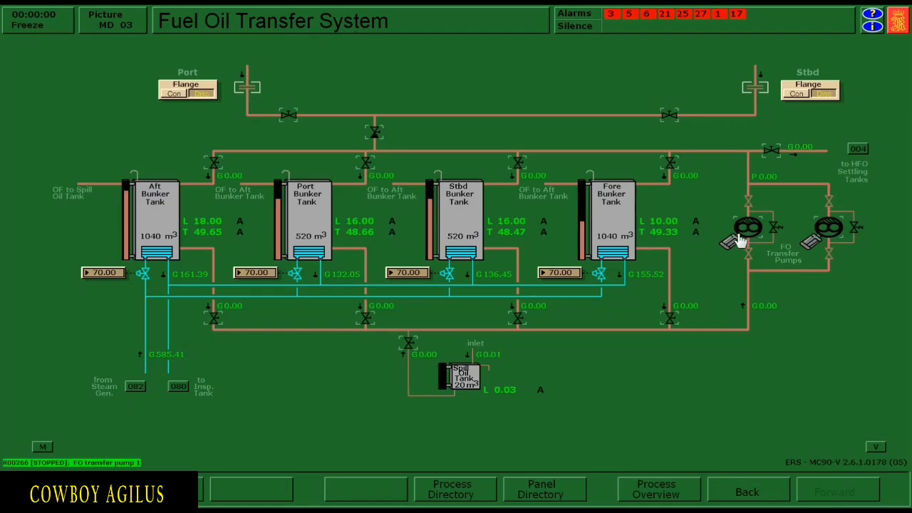
left_click(487, 494)
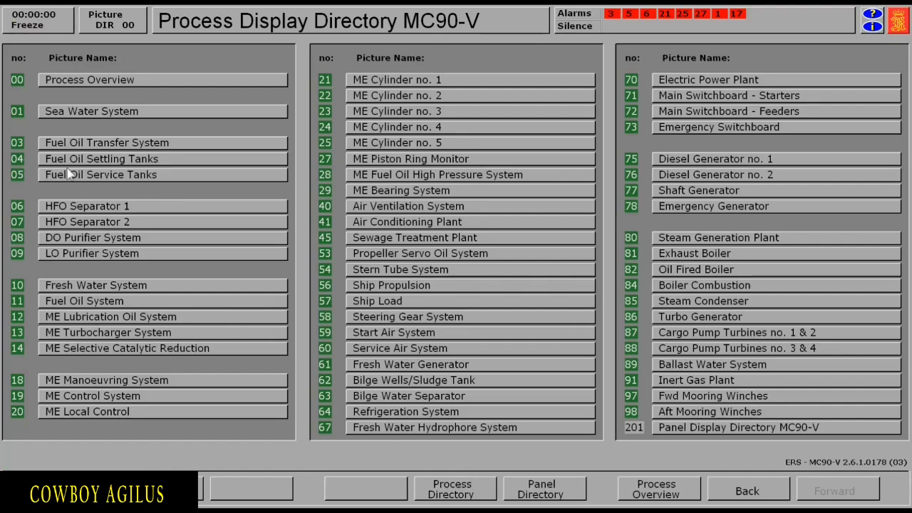
left_click(163, 161)
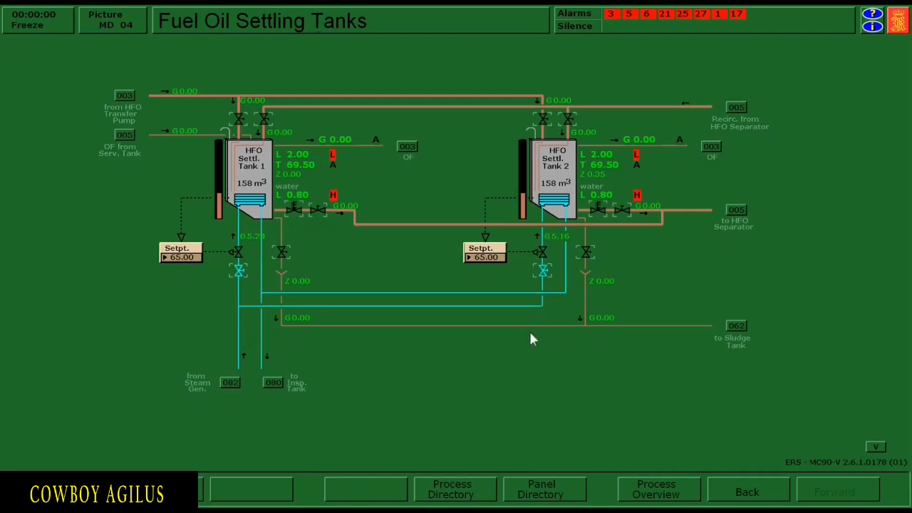
left_click(480, 493)
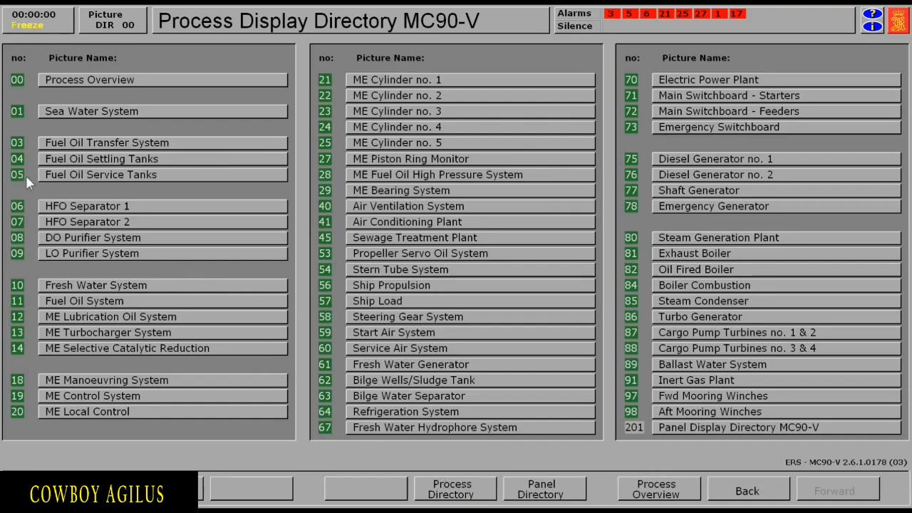
left_click(171, 181)
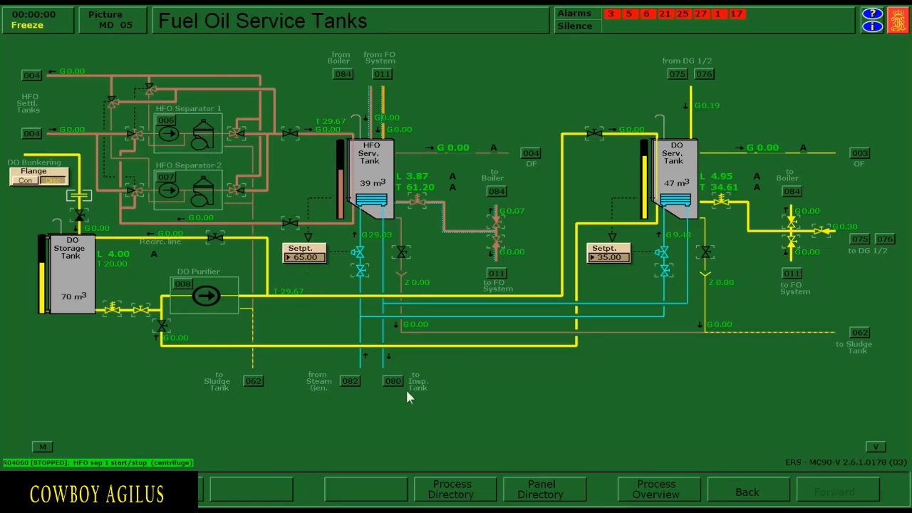
left_click(480, 492)
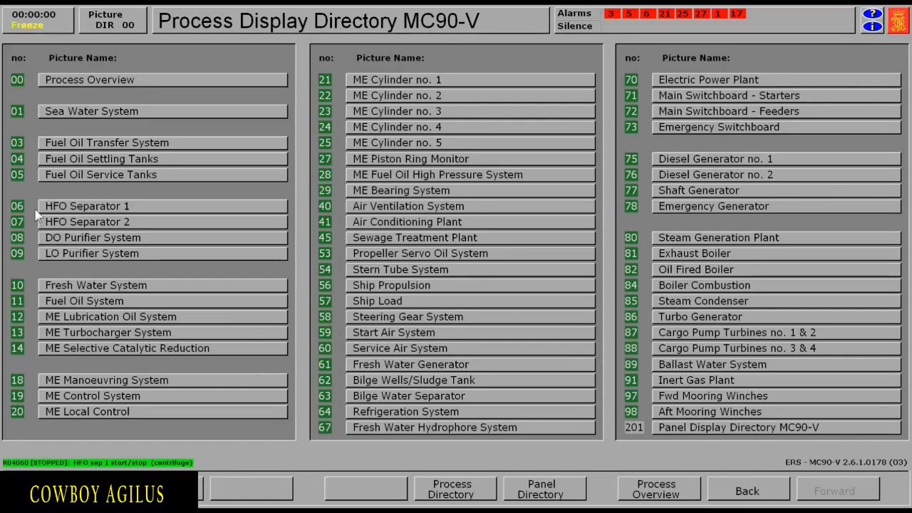
left_click(145, 207)
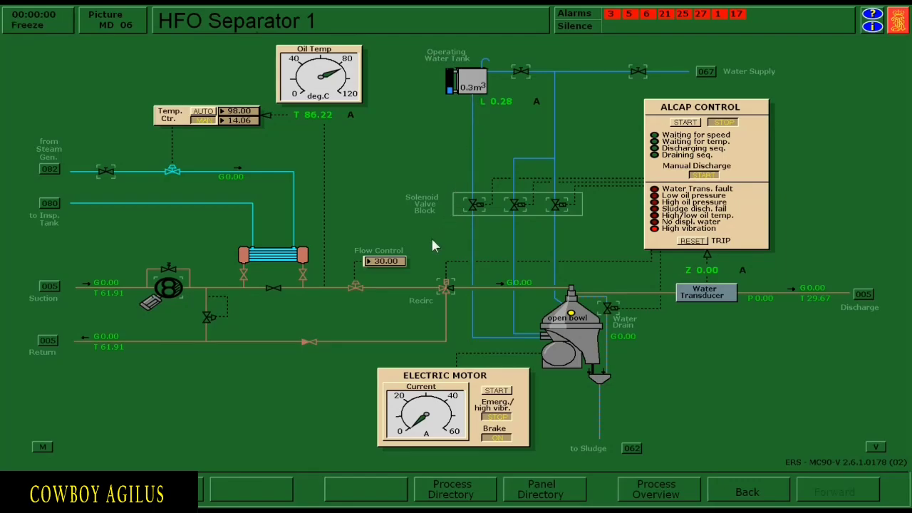
- Check the main switchboard starters and feeders for the fuel oil consumers, switching the FO Transfer Pump 1 breaker out and back in
left_click(450, 495)
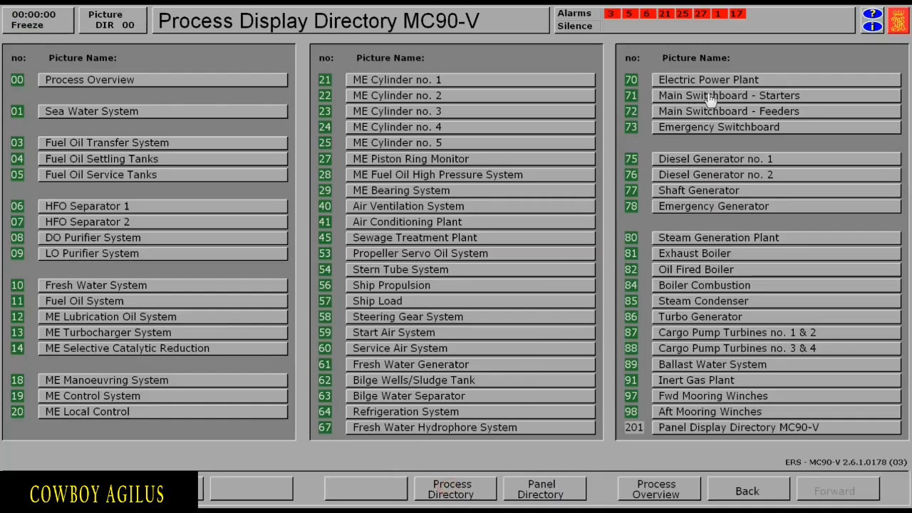
left_click(811, 98)
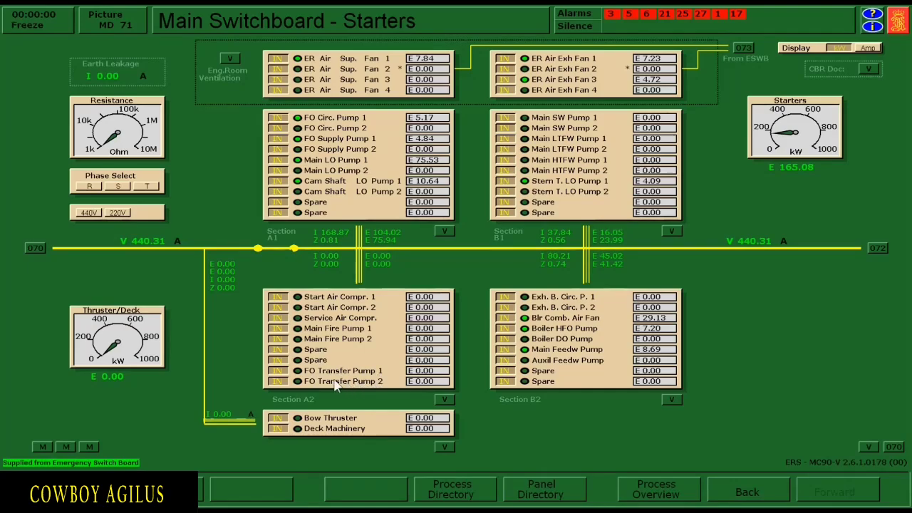
left_click(281, 372)
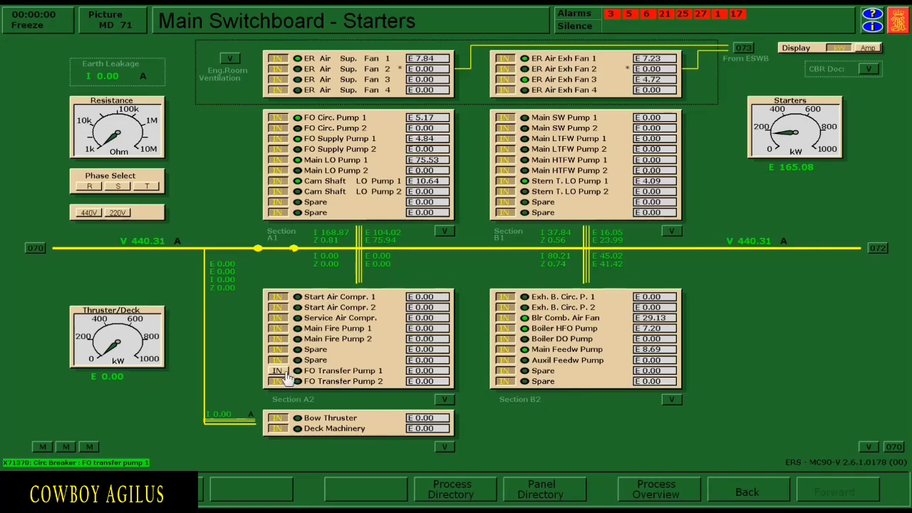
left_click(283, 373)
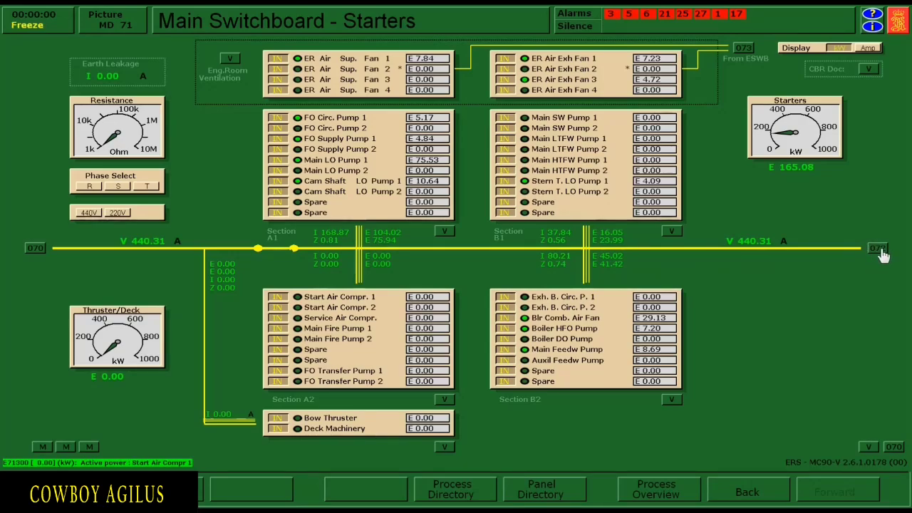
left_click(480, 496)
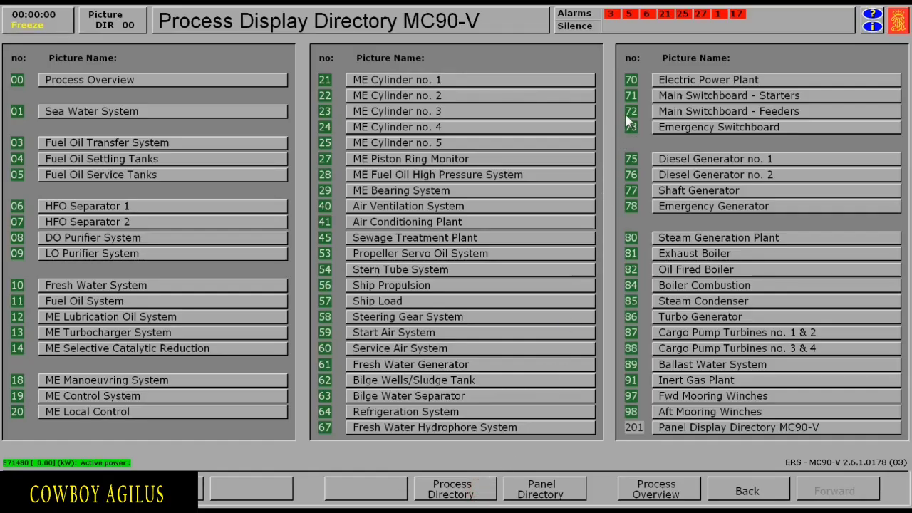
left_click(815, 114)
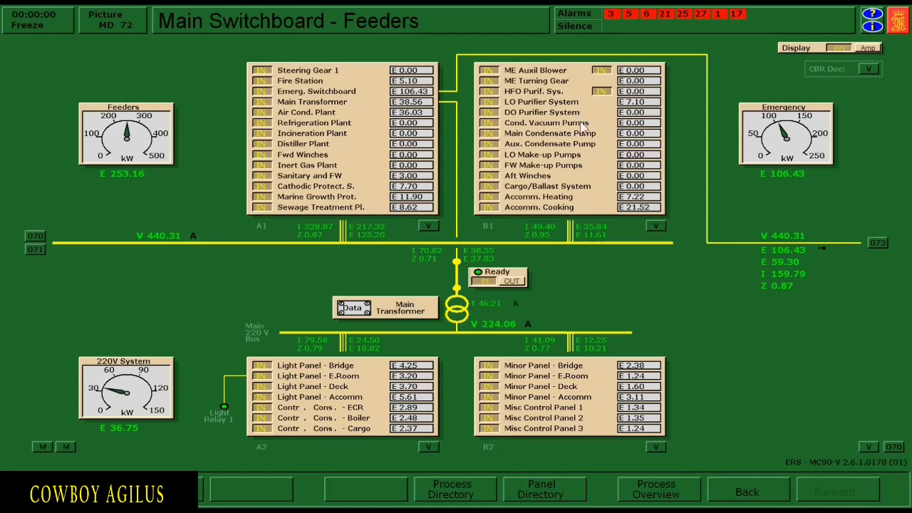
- In the Fuel Oil Transfer System, open the aft bunker tank suction valve and the line valve to the HFO settling tanks
left_click(479, 497)
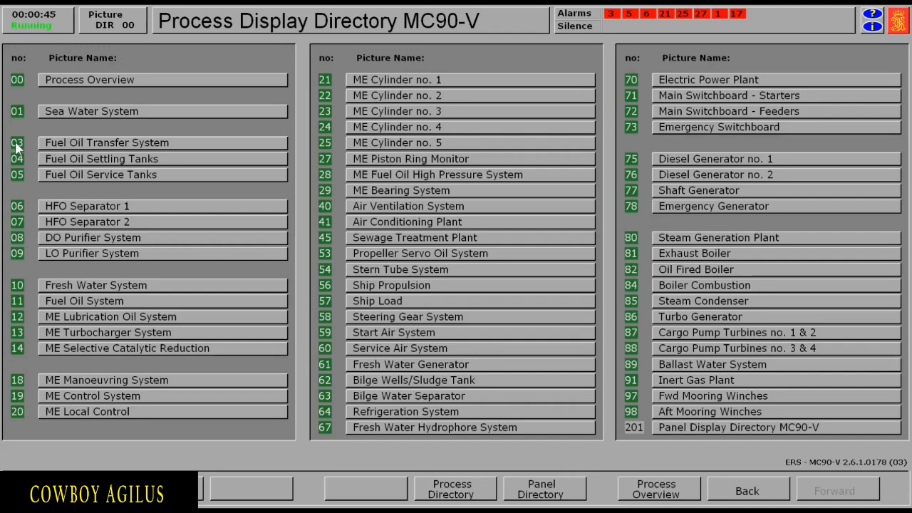
left_click(178, 146)
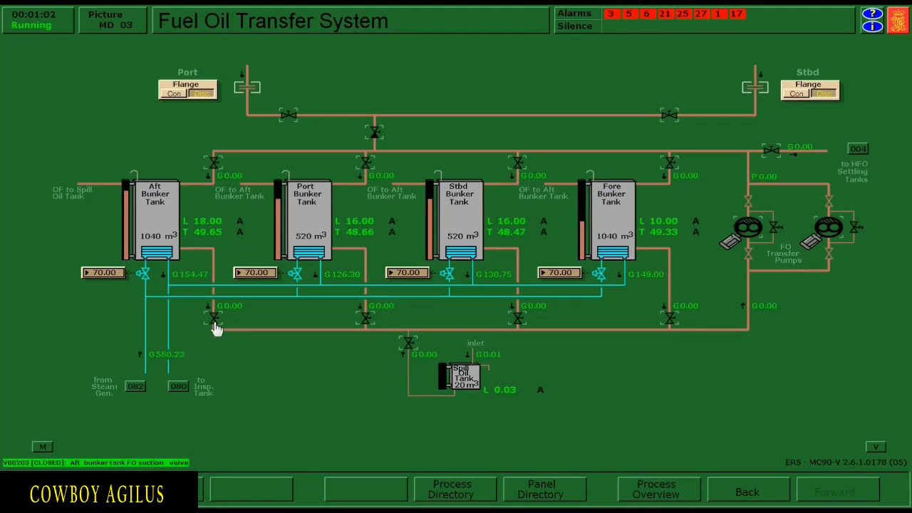
left_click(214, 319)
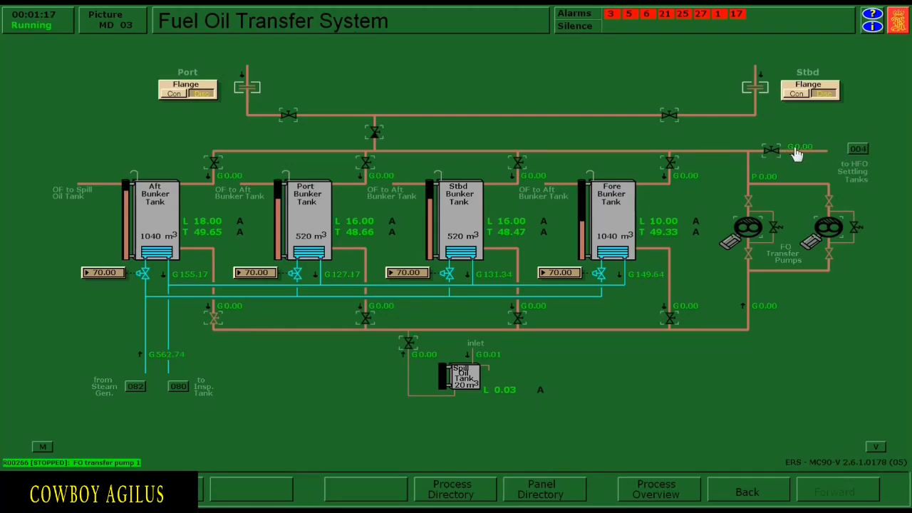
left_click(774, 151)
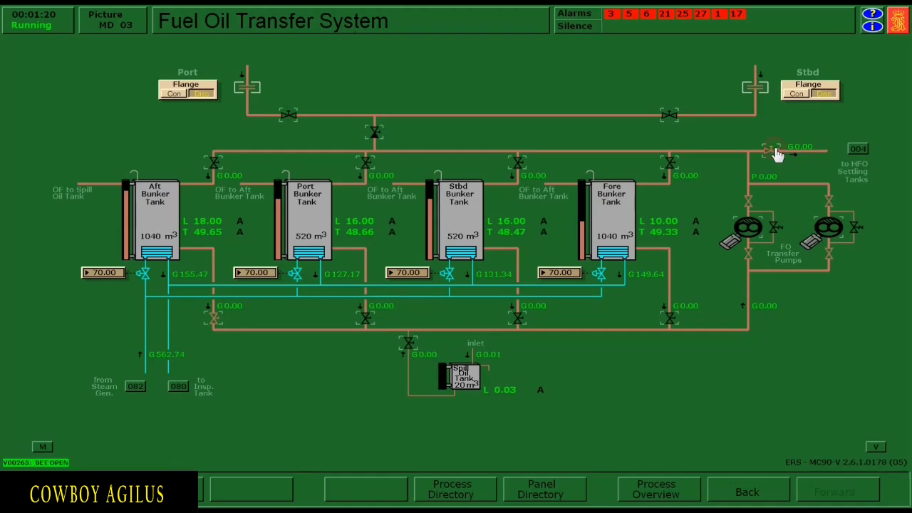
- Open the transfer inlet valves of HFO settling tanks 1 and 2, and start FO transfer pump 1
left_click(858, 150)
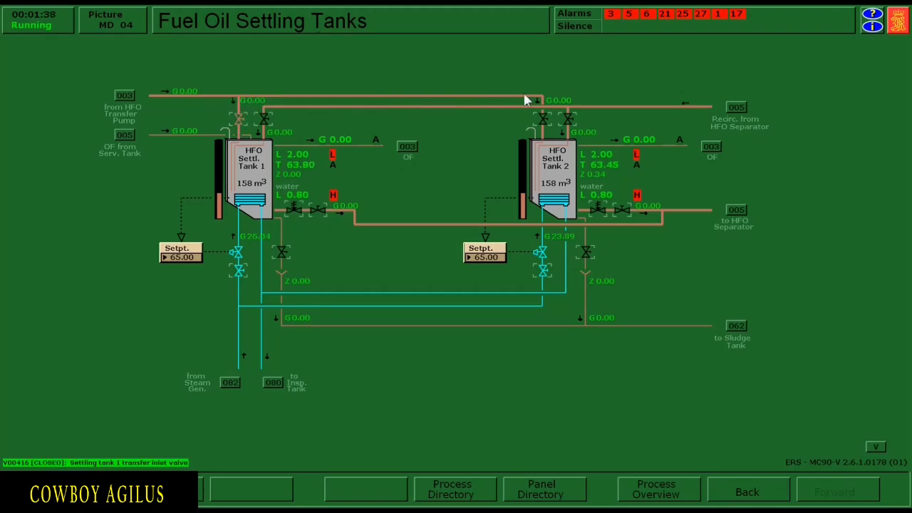
left_click(548, 125)
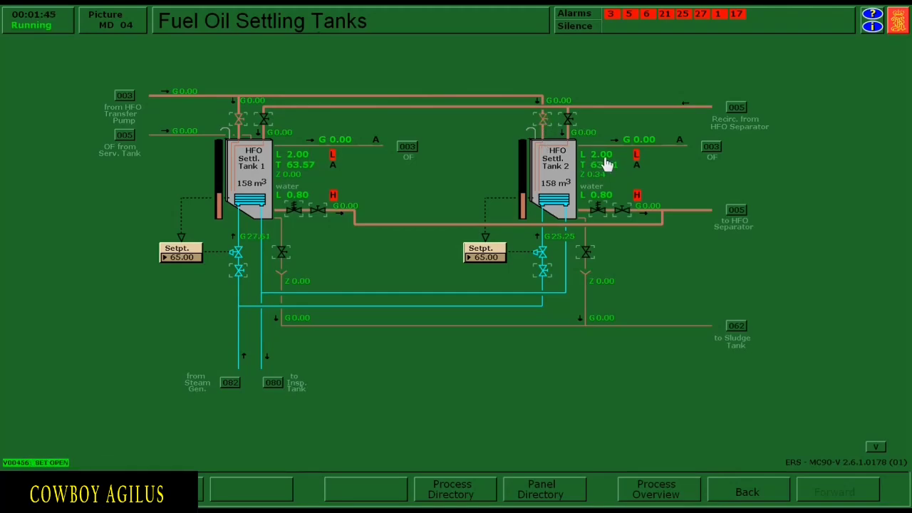
left_click(628, 165)
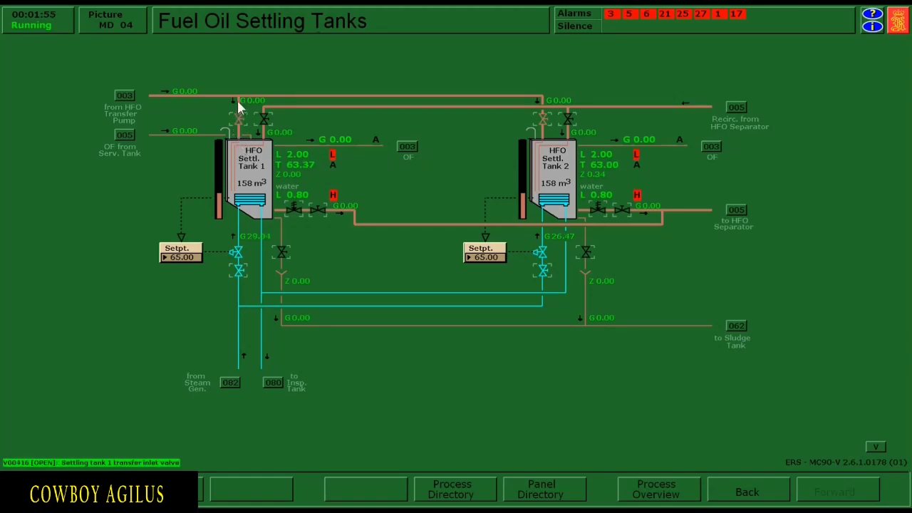
left_click(124, 97)
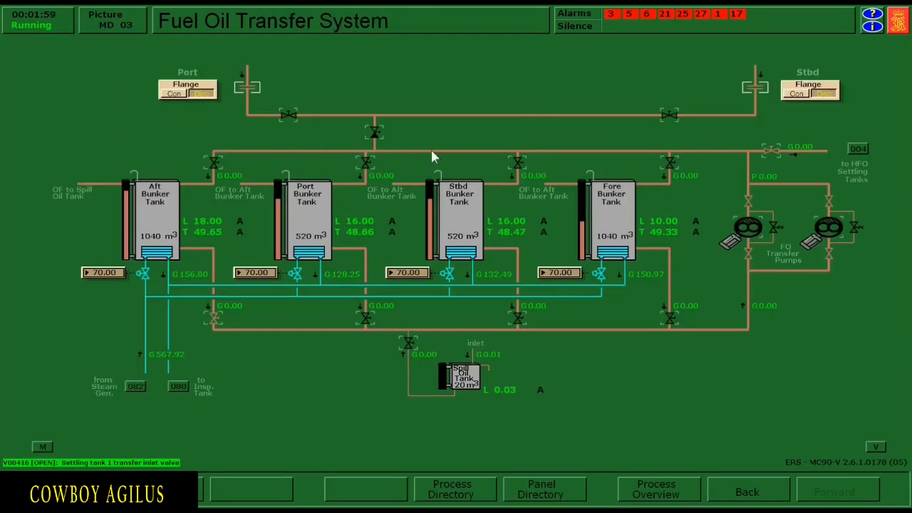
left_click(752, 240)
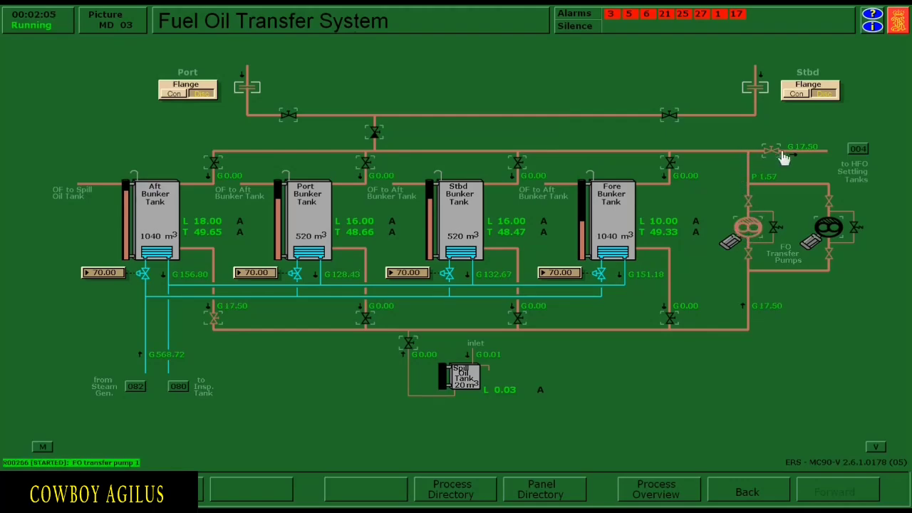
- Open the water drain valves to the sludge tank on HFO settling tanks 1 and 2
left_click(857, 149)
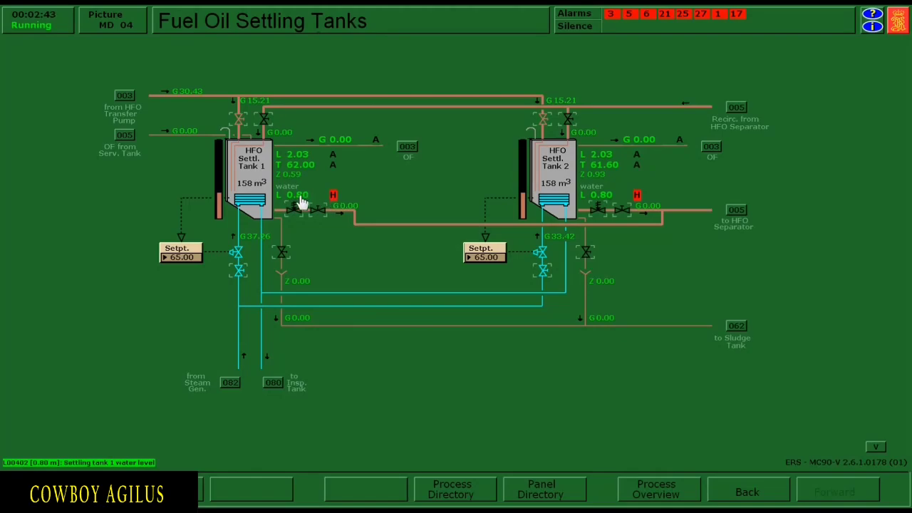
left_click(284, 256)
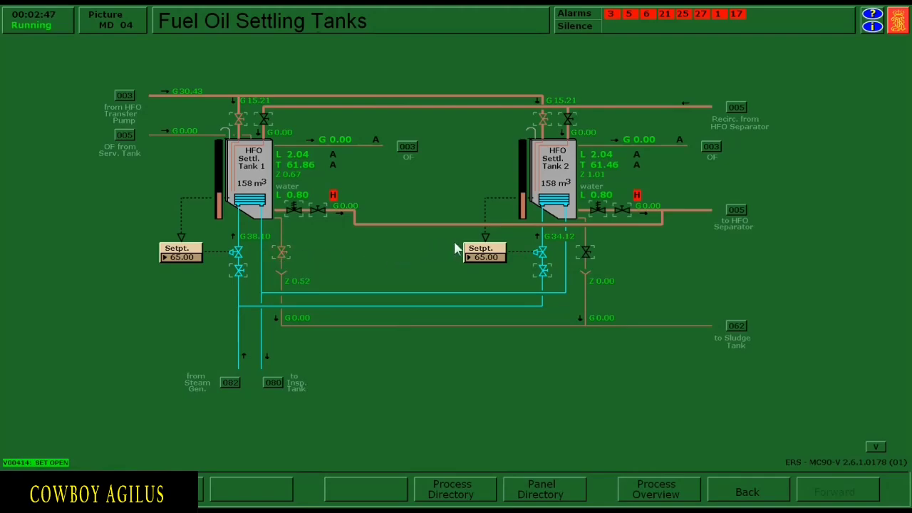
left_click(589, 260)
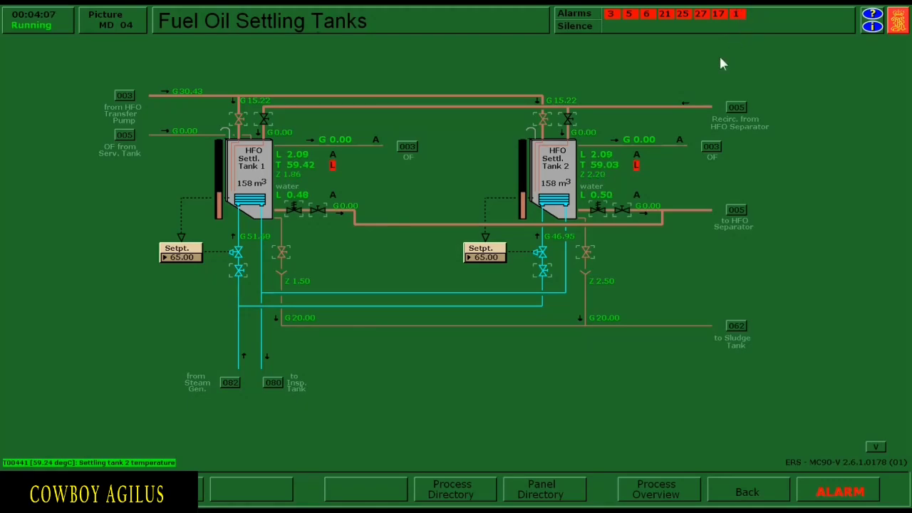
- Acknowledge the low temperature alarms of both HFO settling tanks
left_click(637, 166)
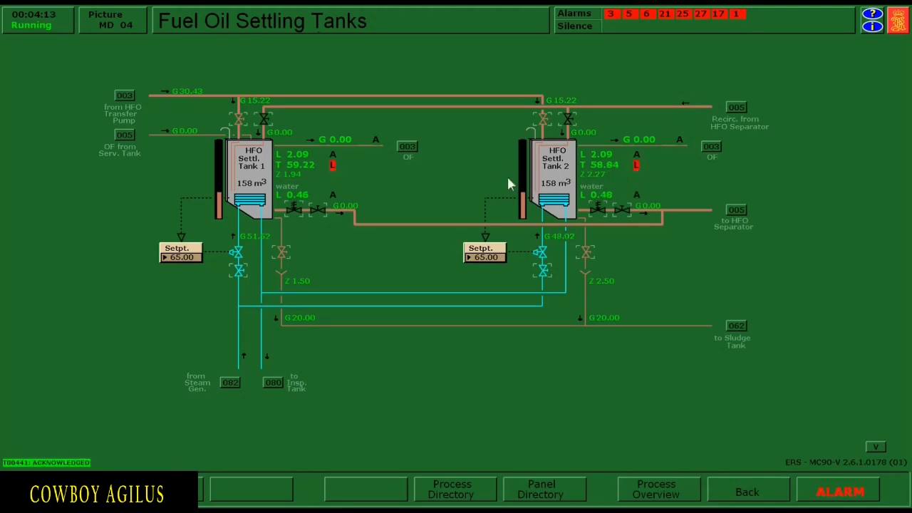
left_click(333, 172)
left_click(333, 172)
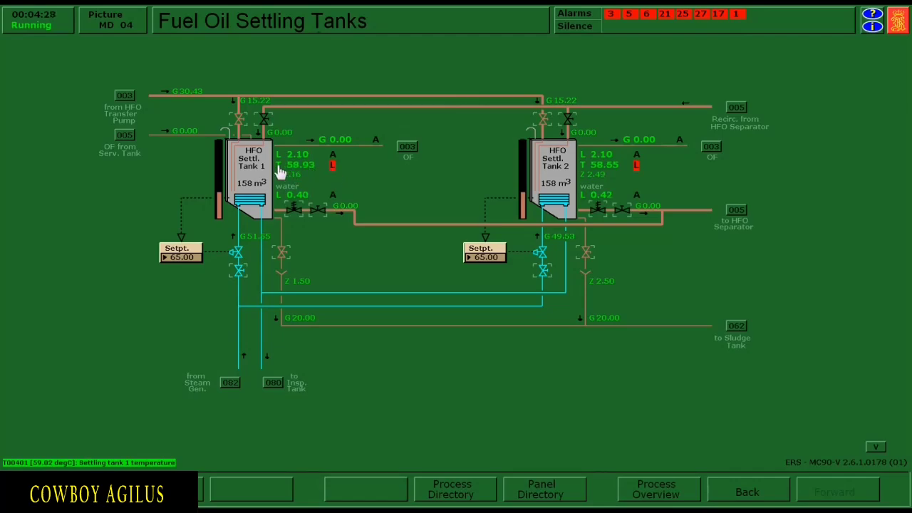
- Set the temperature controller setpoints of HFO settling tanks 1 and 2 to 80
left_click(182, 259)
left_click(182, 260)
type("80")
key("Return")
left_click(478, 260)
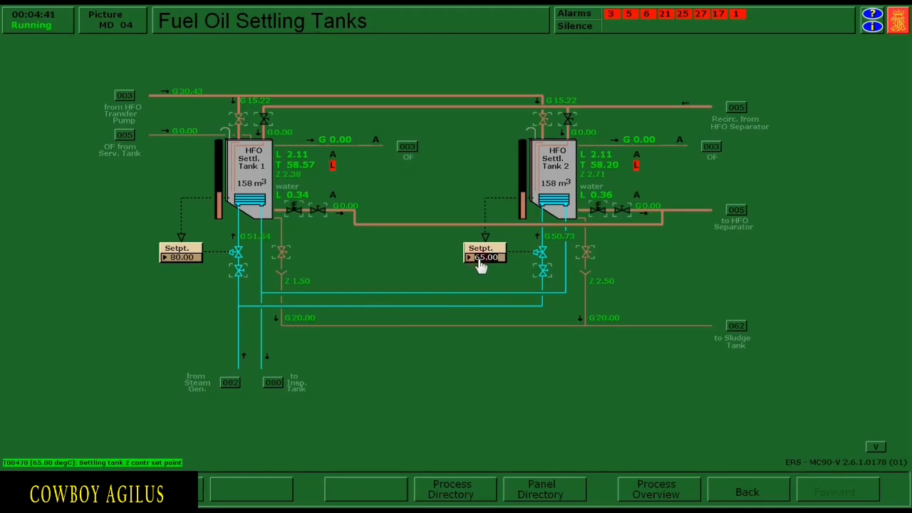
type("80")
key("Return")
- Check the settling tank water levels and close the drain valves of HFO settling tanks 1 and 2
left_click(607, 199)
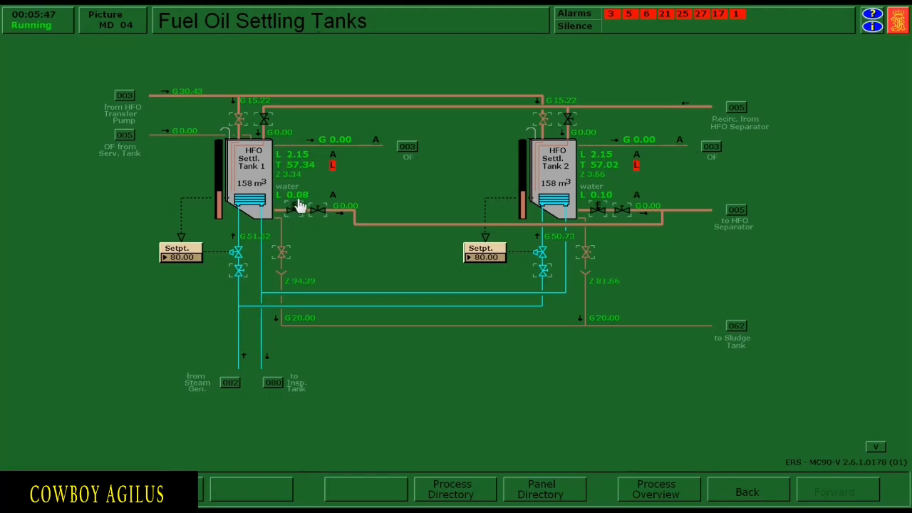
left_click(283, 256)
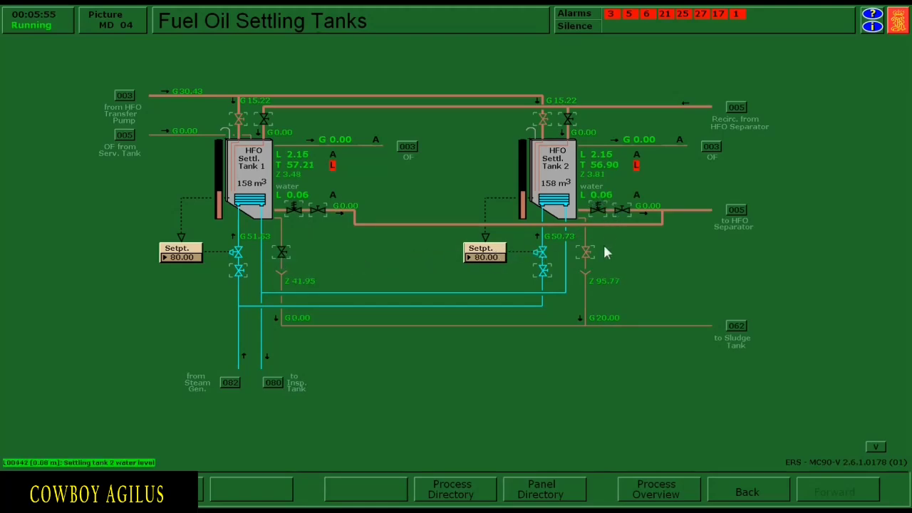
left_click(586, 258)
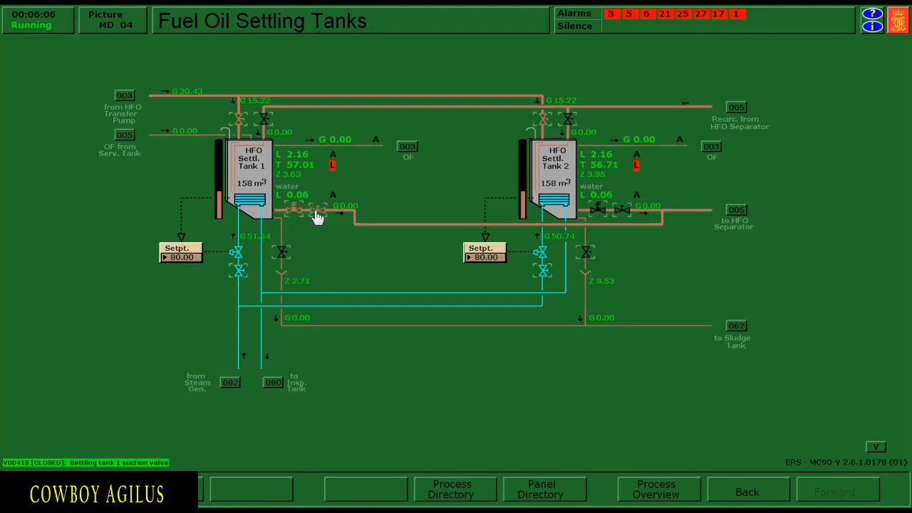
- Open settling tank 1's suction and separator recirculation valves, and start the HFO Separator 1 feed pump
left_click(265, 126)
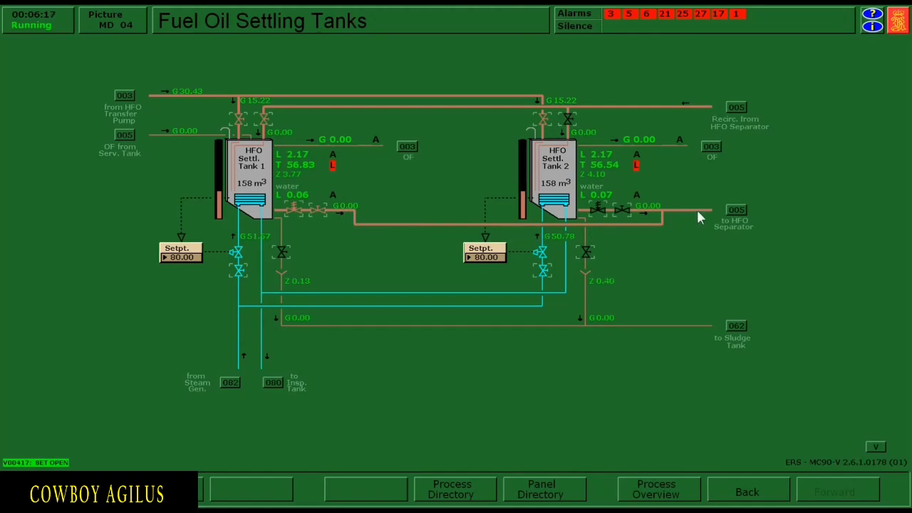
left_click(738, 213)
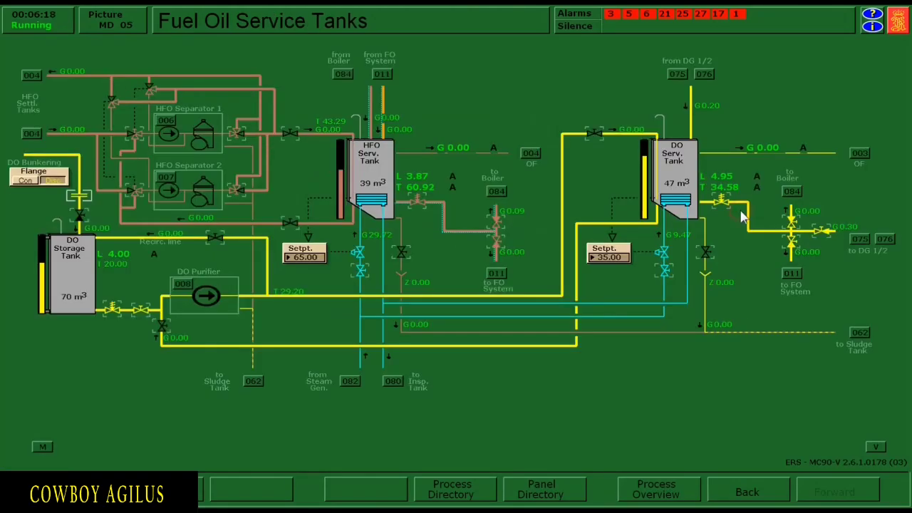
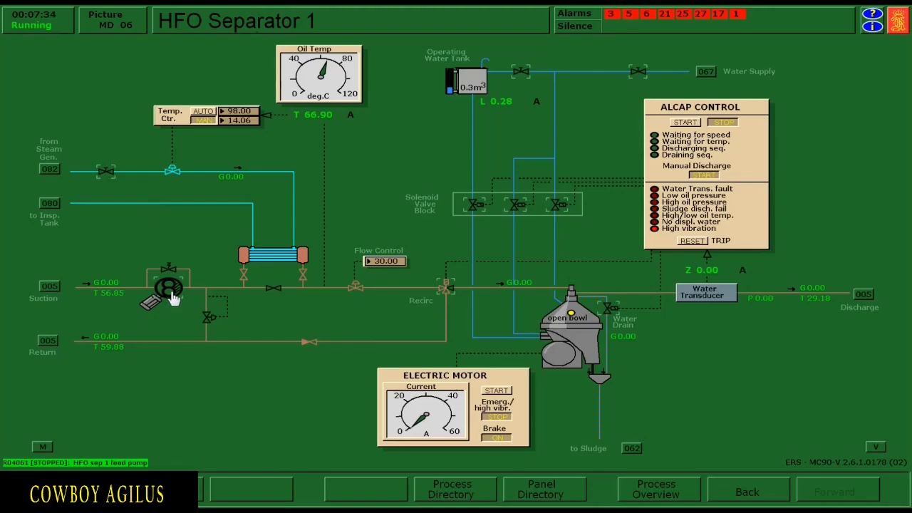
left_click(171, 298)
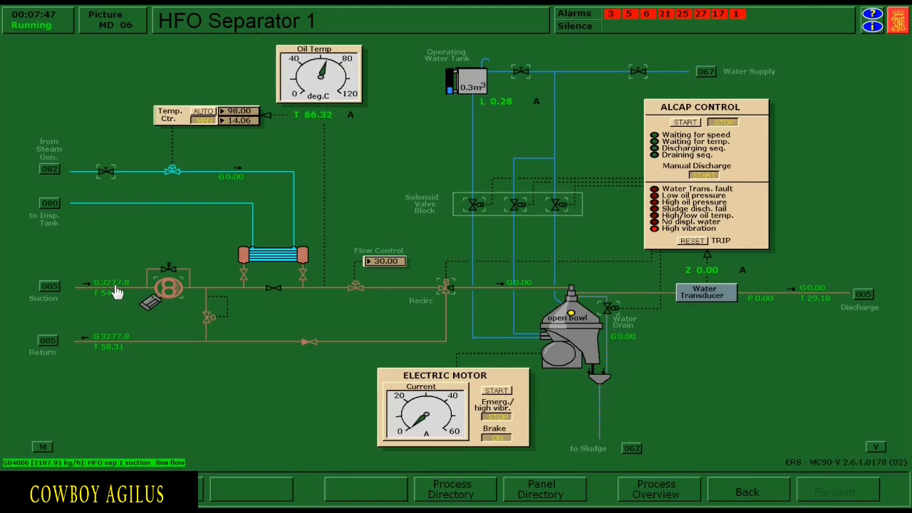
- Open HFO Separator 1's heater steam shut-off valve and switch the temperature controller to automatic
left_click(109, 174)
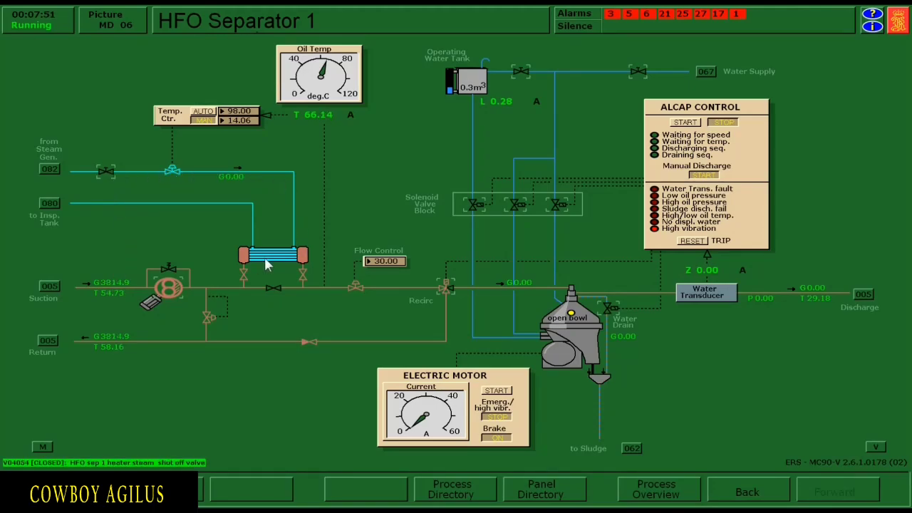
left_click(106, 174)
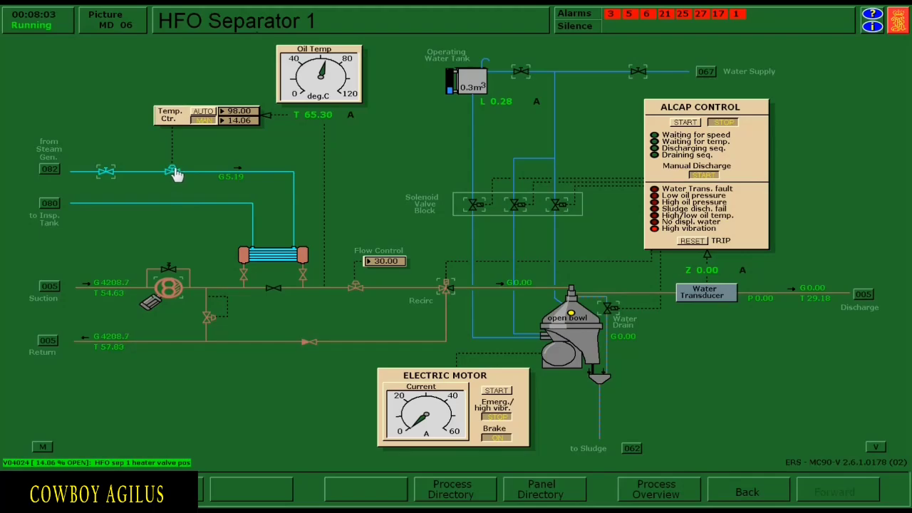
left_click(203, 115)
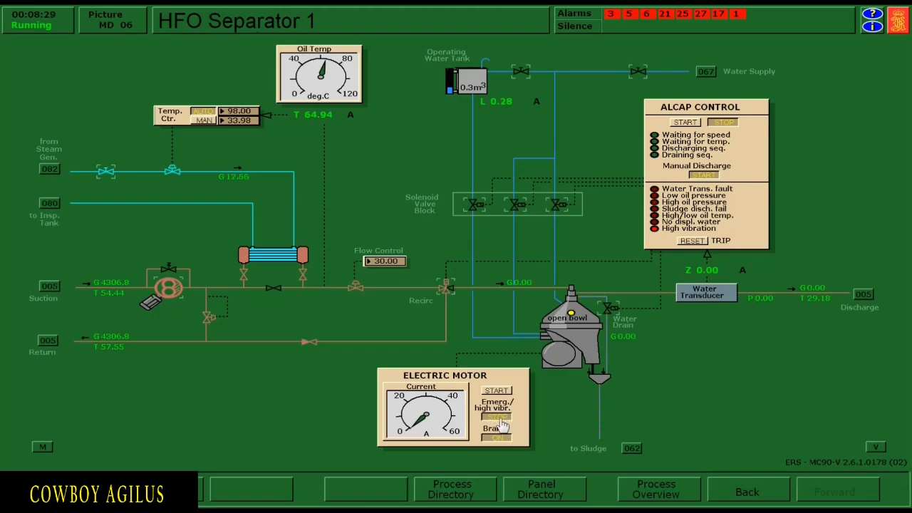
- Release the emergency/high vibration stop and the brake, and start HFO Separator 1's electric motor
left_click(501, 420)
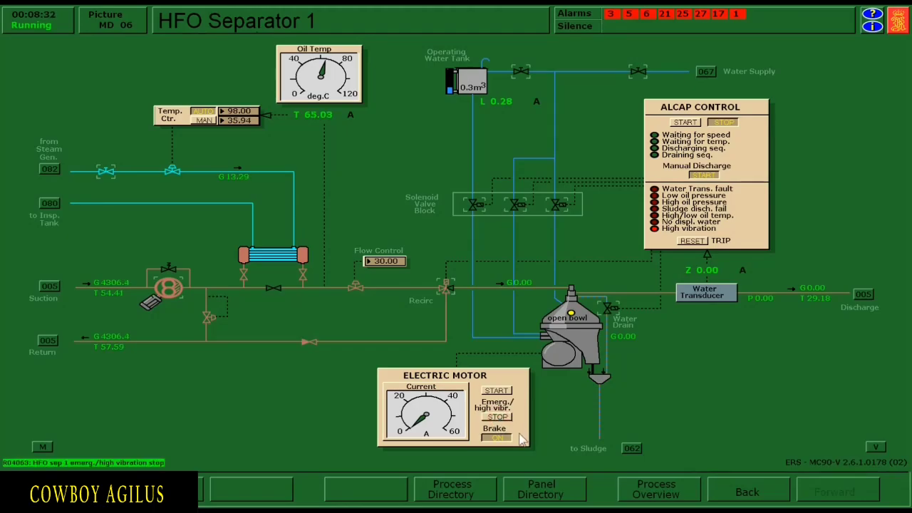
left_click(498, 438)
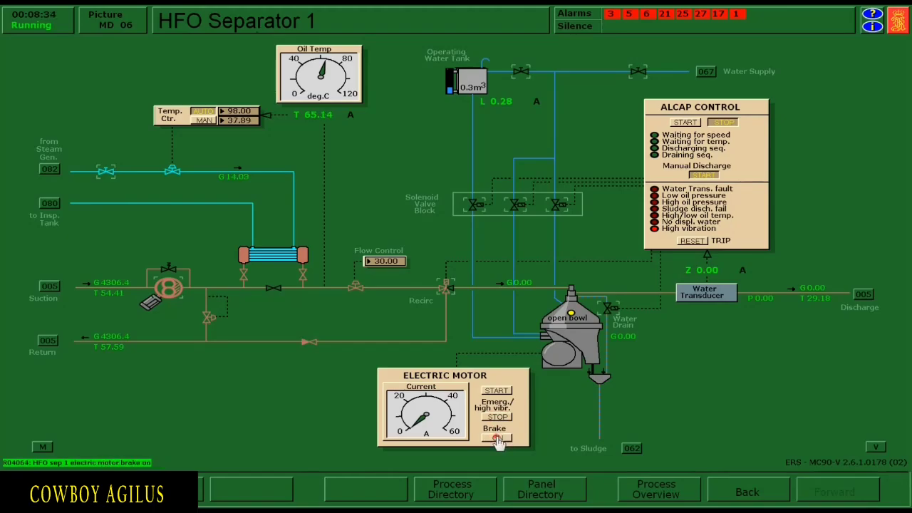
left_click(497, 390)
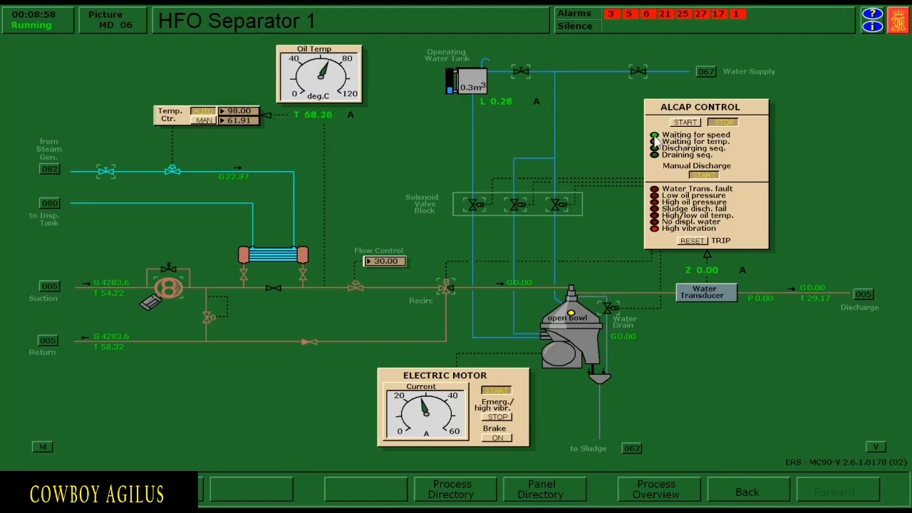
mouse_move(427, 417)
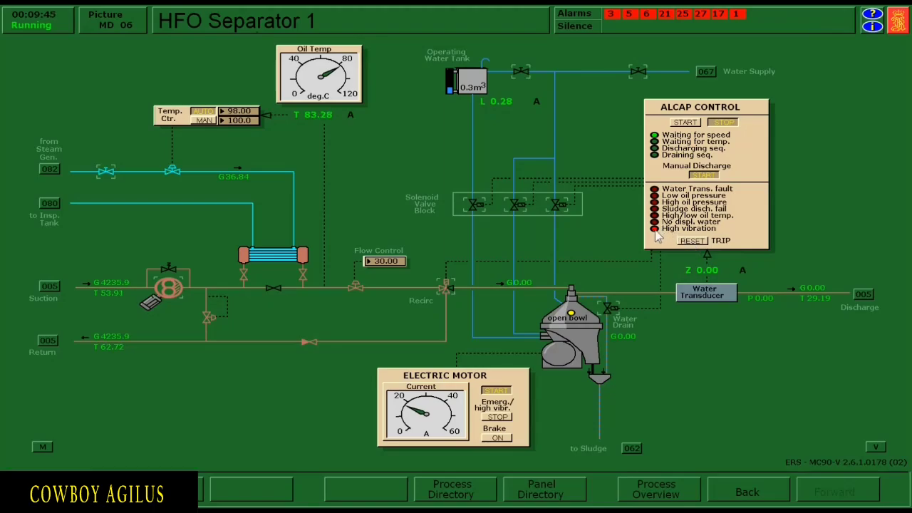
- Reset the ALCAP trip, and close the operating water tank's filling valve once the tank is topped up to about 0.5 m
left_click(689, 241)
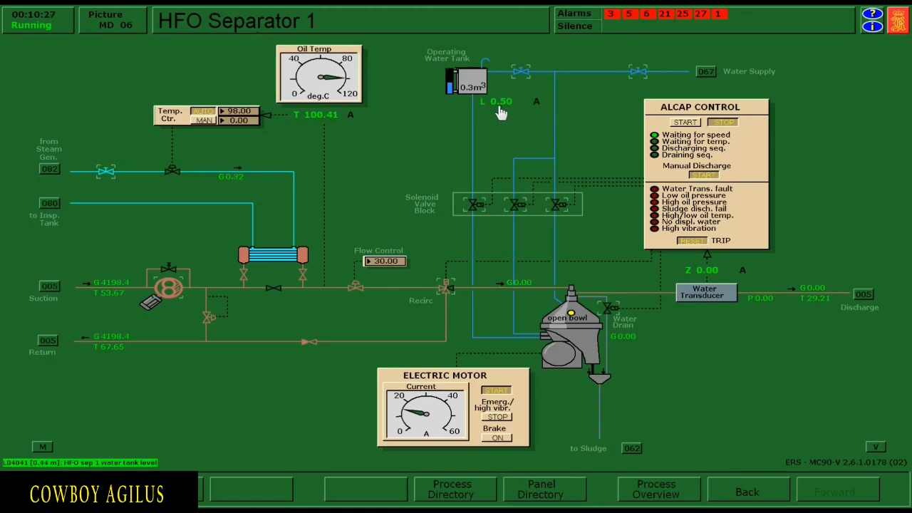
right_click(521, 75)
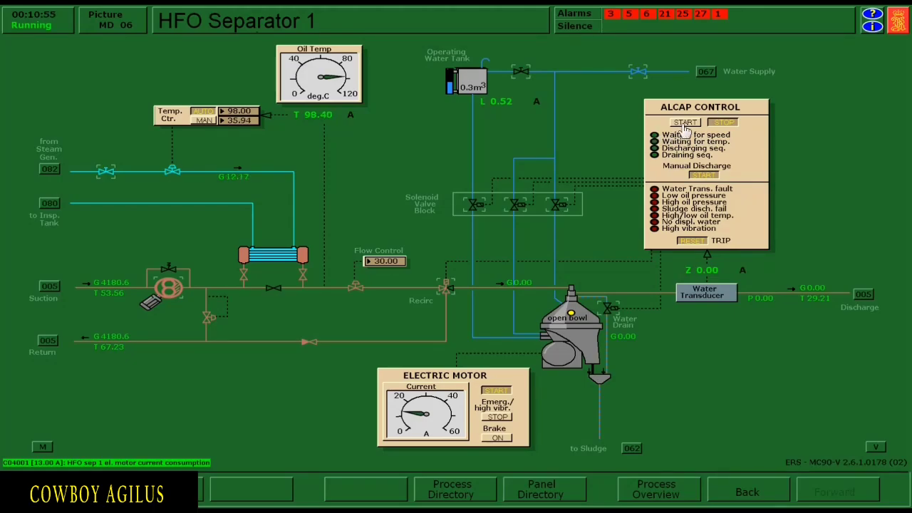
- Start the ALCAP control of HFO Separator 1 and set the flow control to 70
left_click(685, 124)
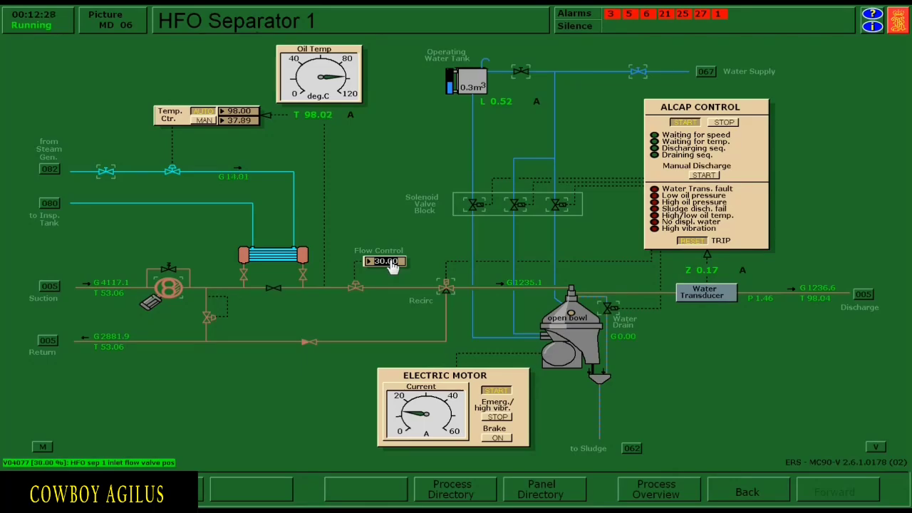
type("70")
key("Return")
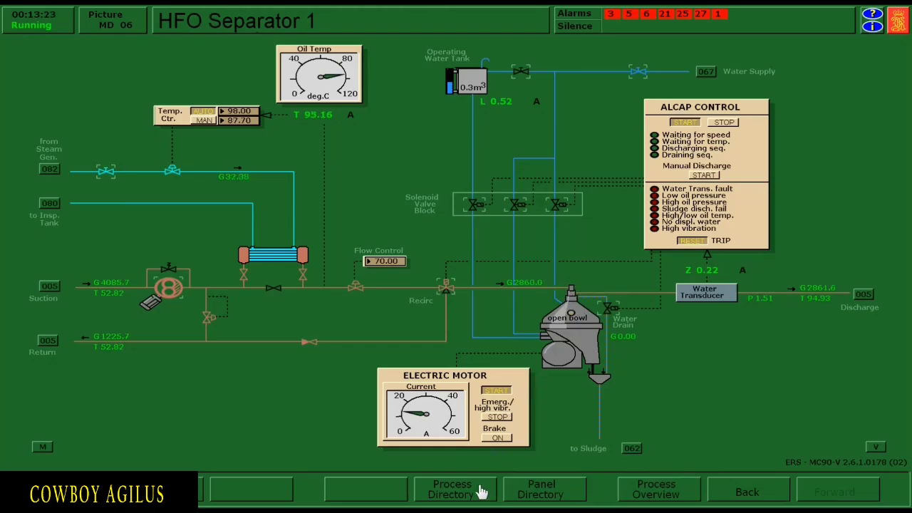
- Check the transfer flow from the aft bunker tank and the HFO settling tank levels
left_click(481, 491)
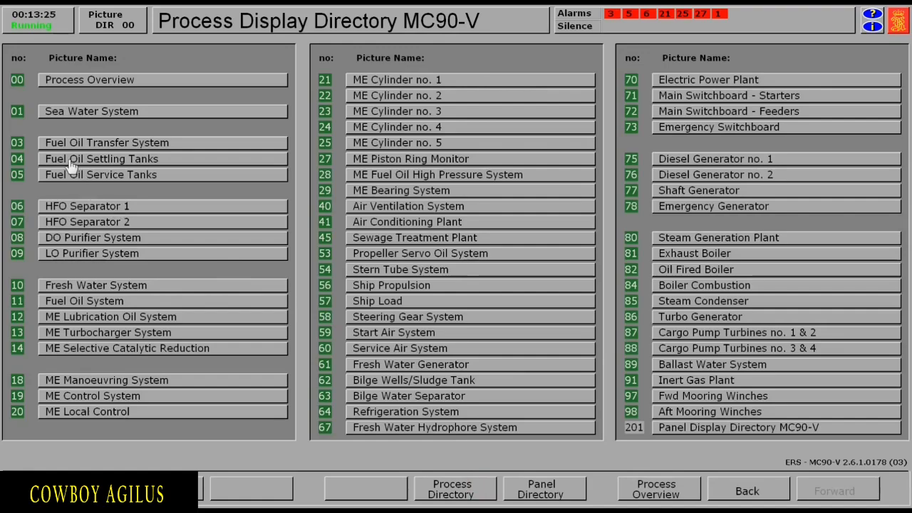
left_click(180, 146)
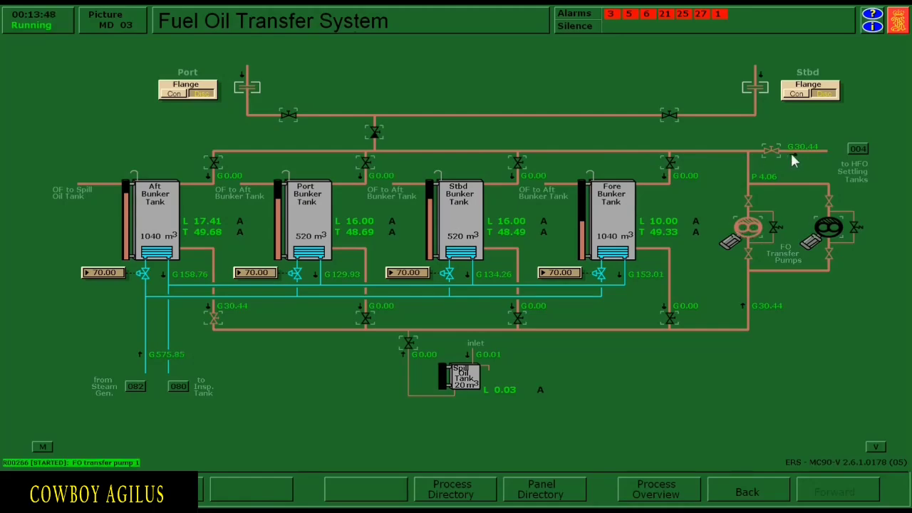
left_click(853, 151)
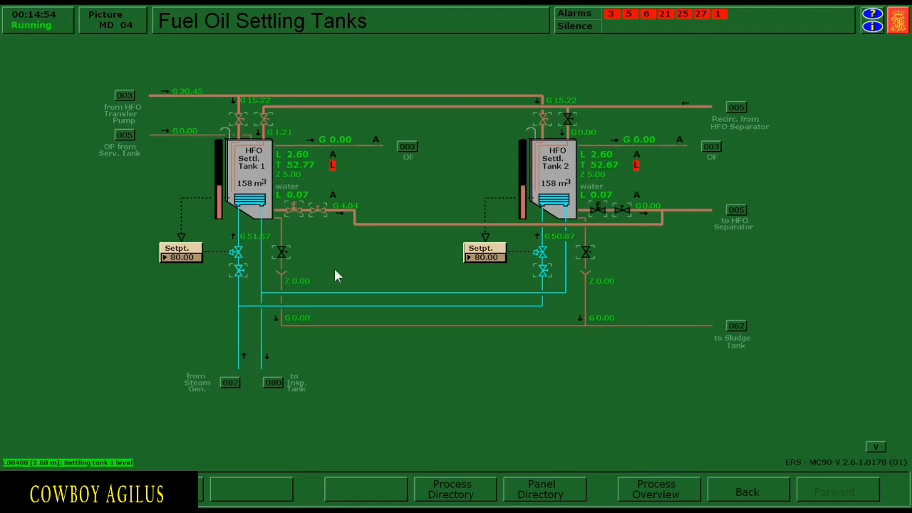
- Review the bunker tank contents on the Ship Load display, and check the discharge line flow of HFO Separator 1
left_click(475, 488)
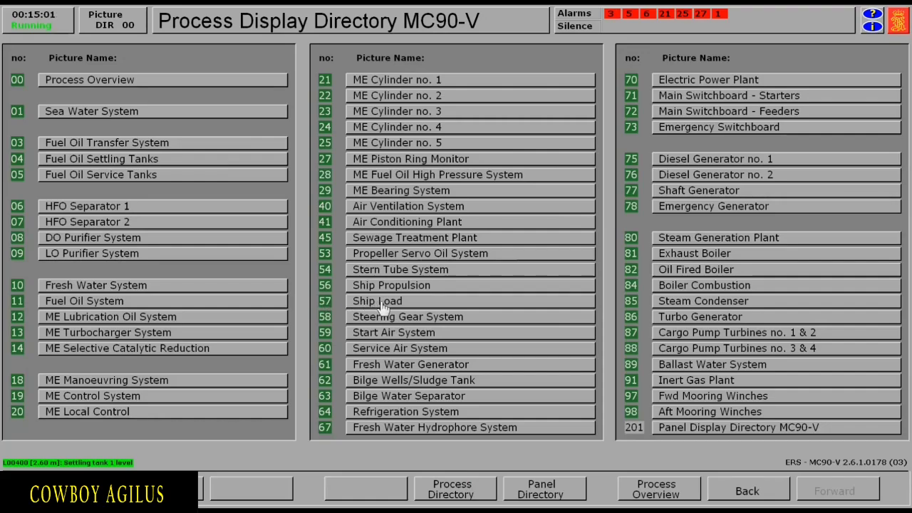
left_click(428, 304)
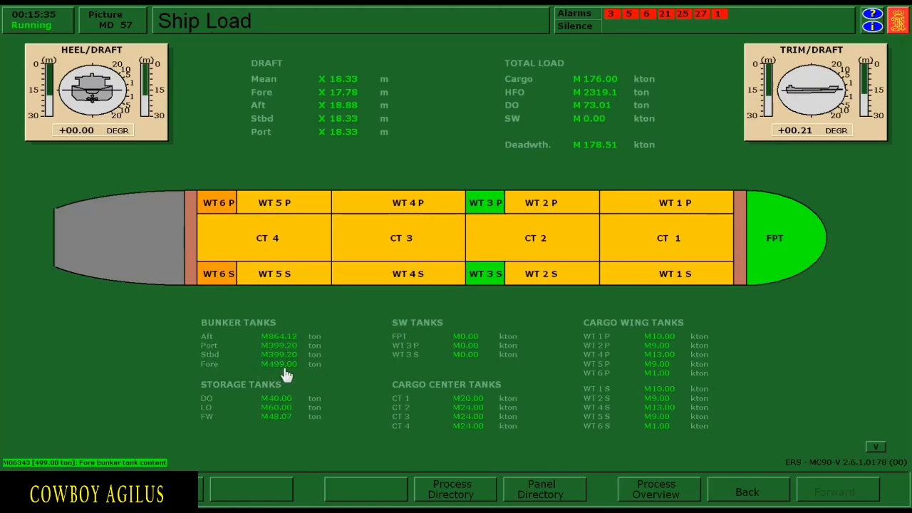
left_click(482, 499)
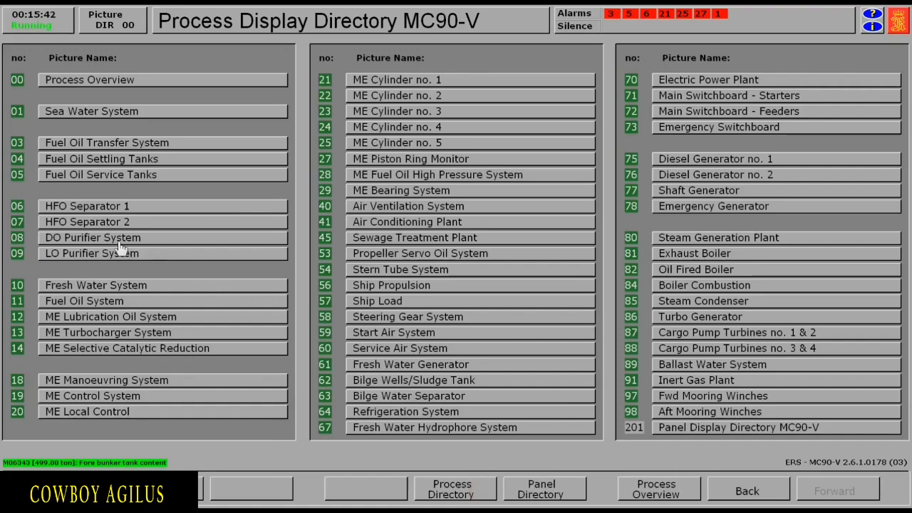
left_click(143, 207)
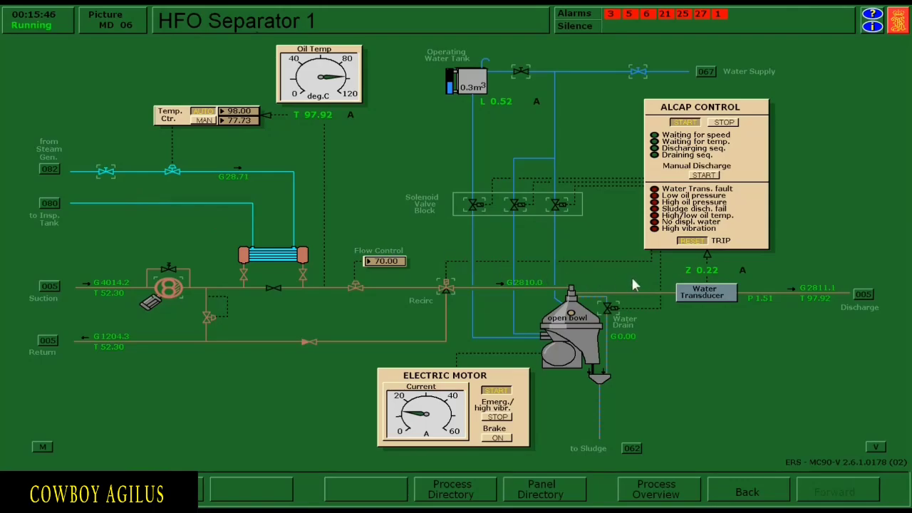
mouse_move(812, 297)
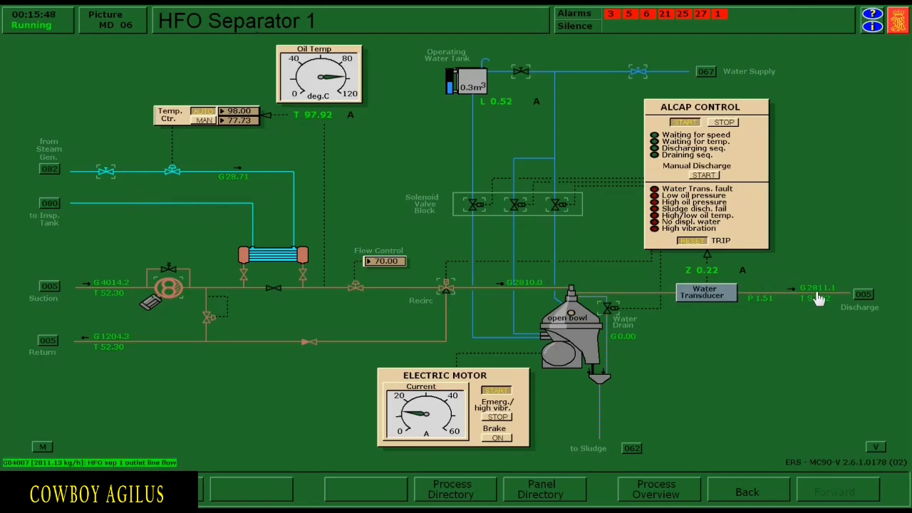